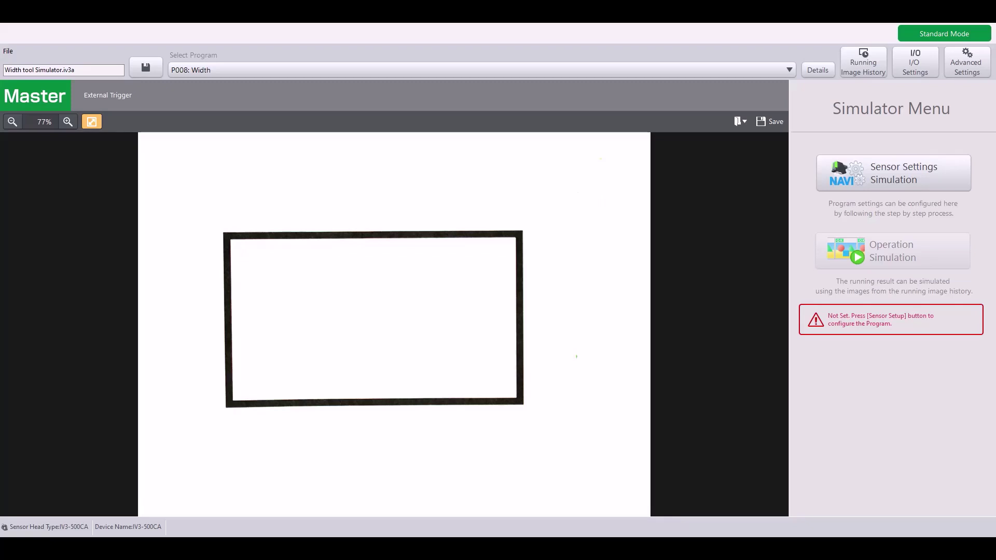
Start the Sensor Settings Simulation and advance through STEP2 to STEP3 tool settings.
click(907, 184)
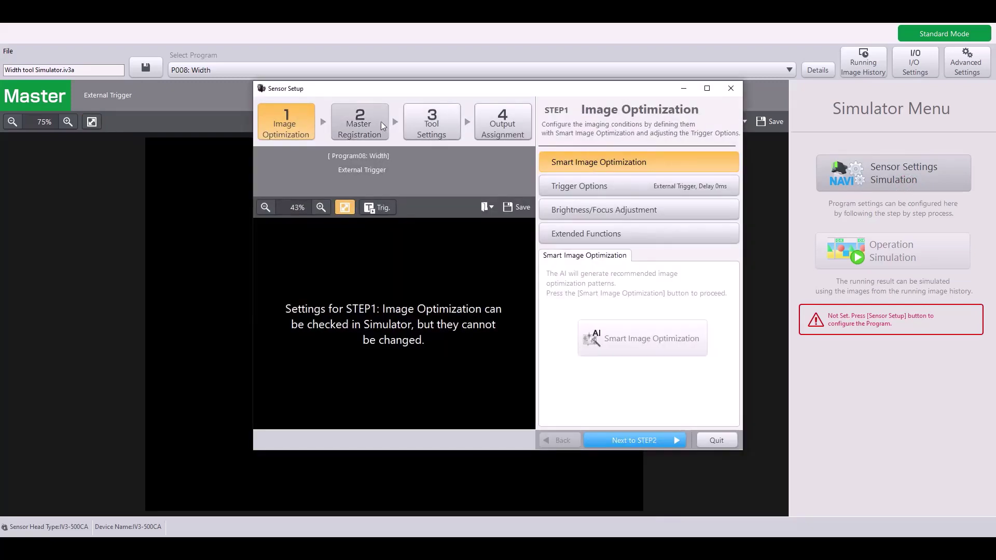
click(381, 122)
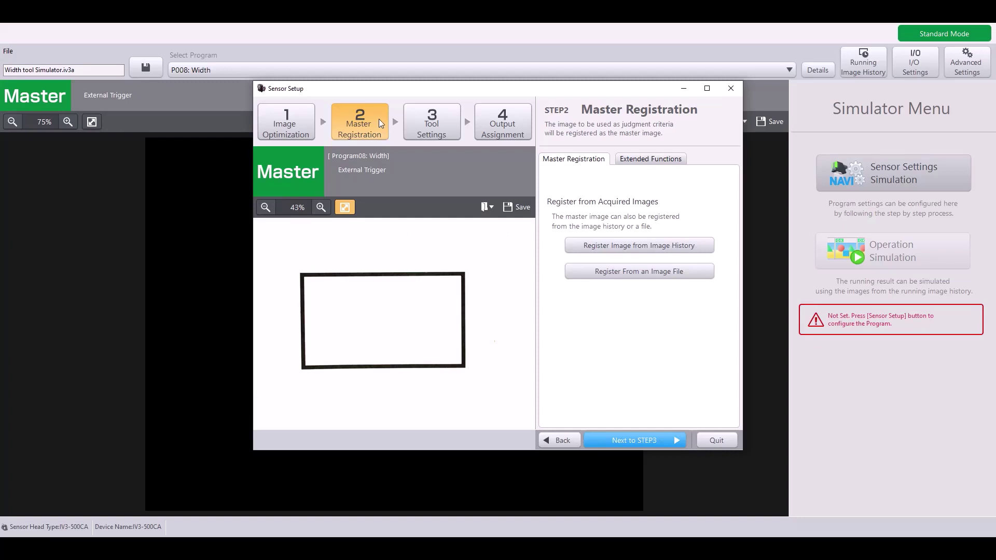
click(432, 133)
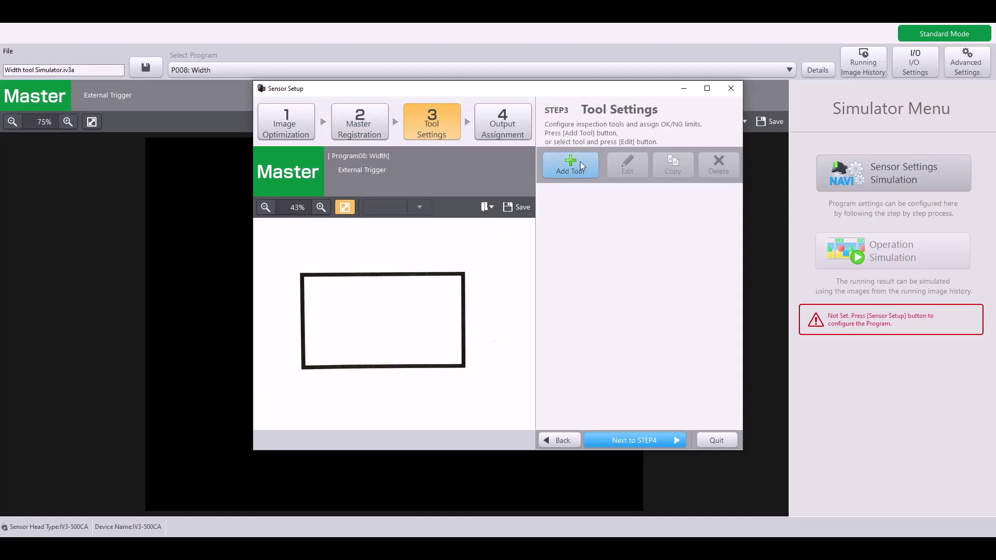
Add a Width tool from the Extra1 tools, set to Horizontal Dir. measurement.
click(580, 166)
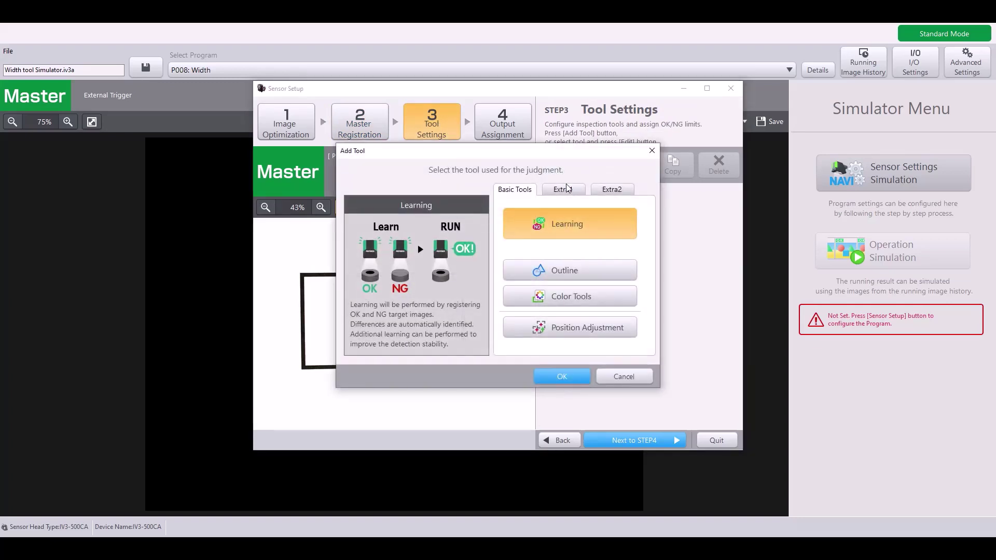
click(568, 189)
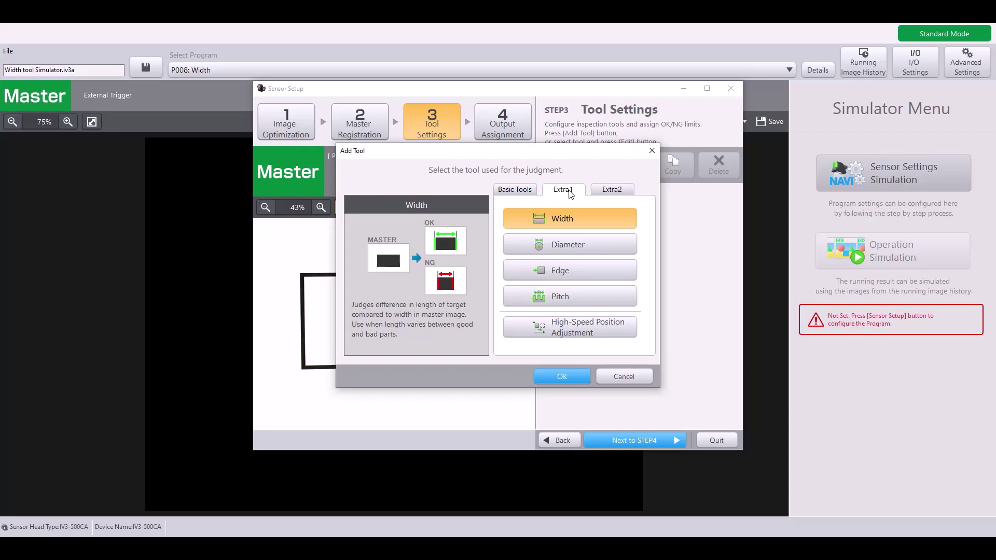
click(568, 220)
click(566, 375)
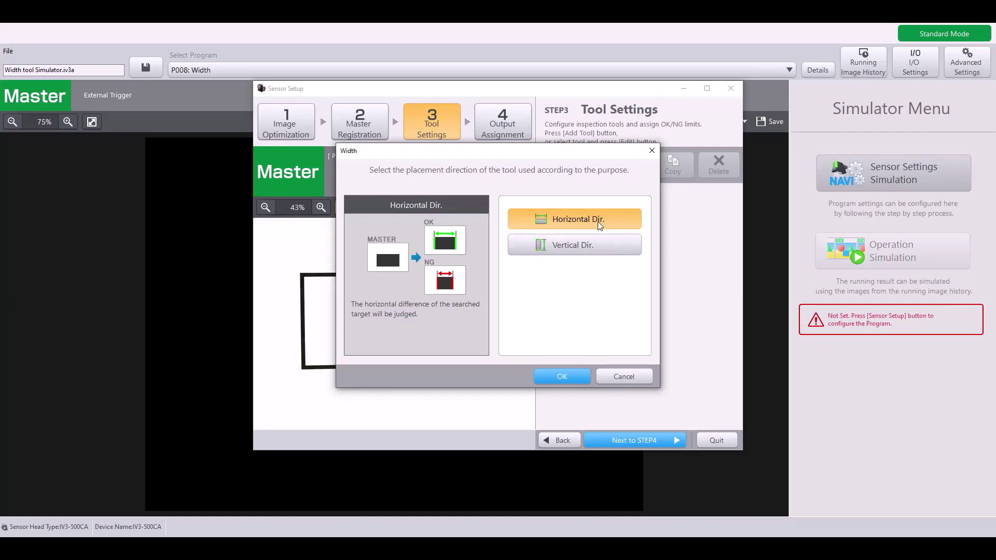
click(569, 379)
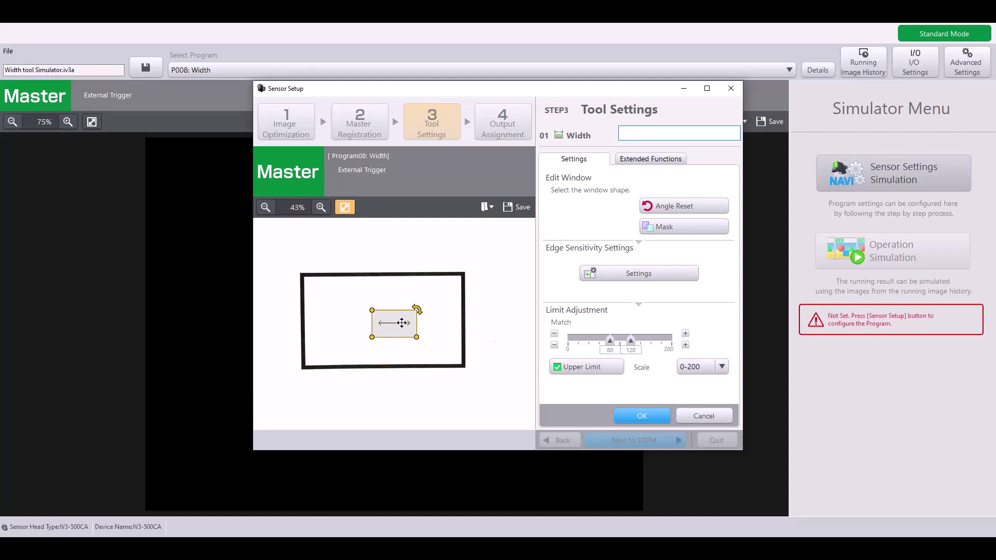
Move and widen the Width window across the rectangle, rotate it, then reset its angle to level.
drag(392, 323, 495, 395)
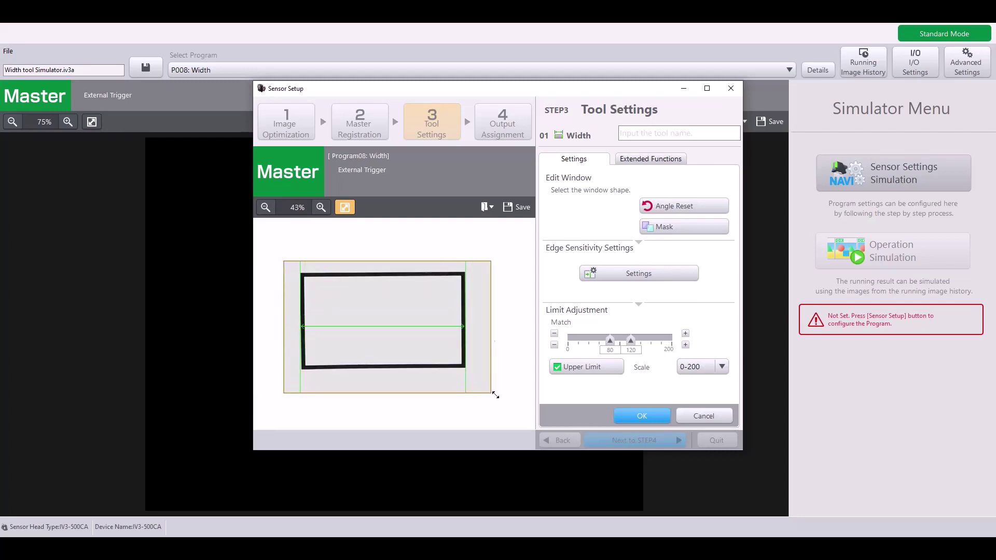
drag(285, 328, 277, 332)
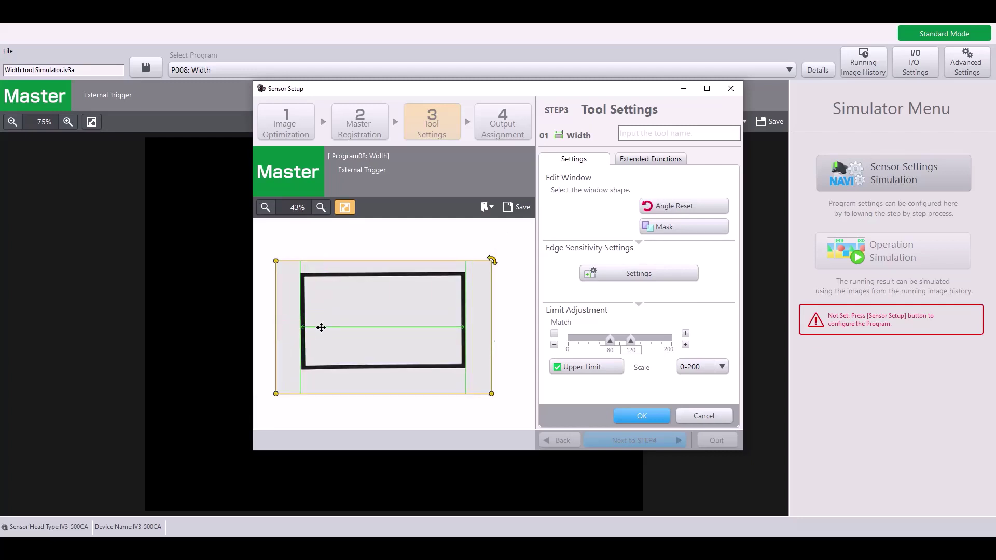
drag(351, 327, 351, 324)
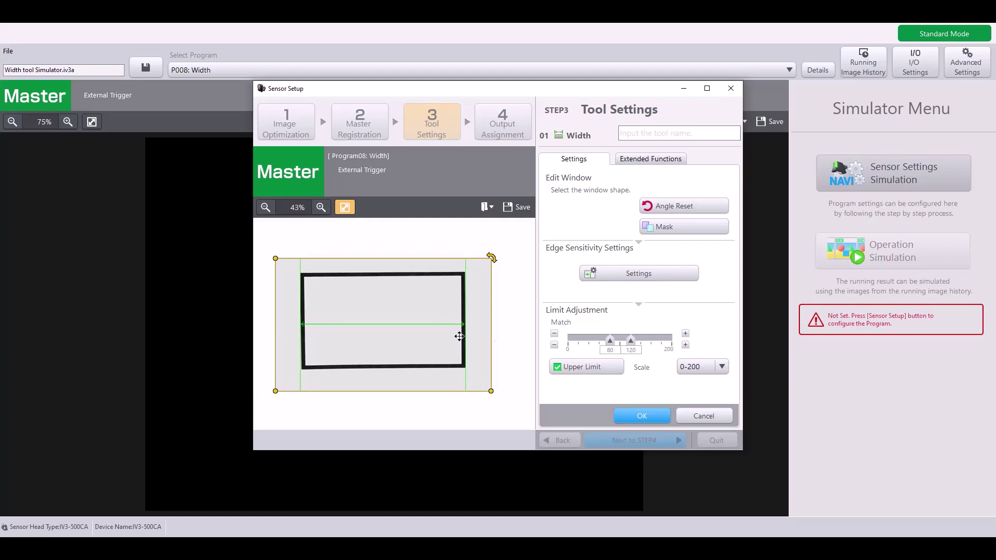
mouse_move(492, 257)
mouse_down()
mouse_move(455, 238)
mouse_move(489, 258)
mouse_up()
click(684, 206)
click(629, 273)
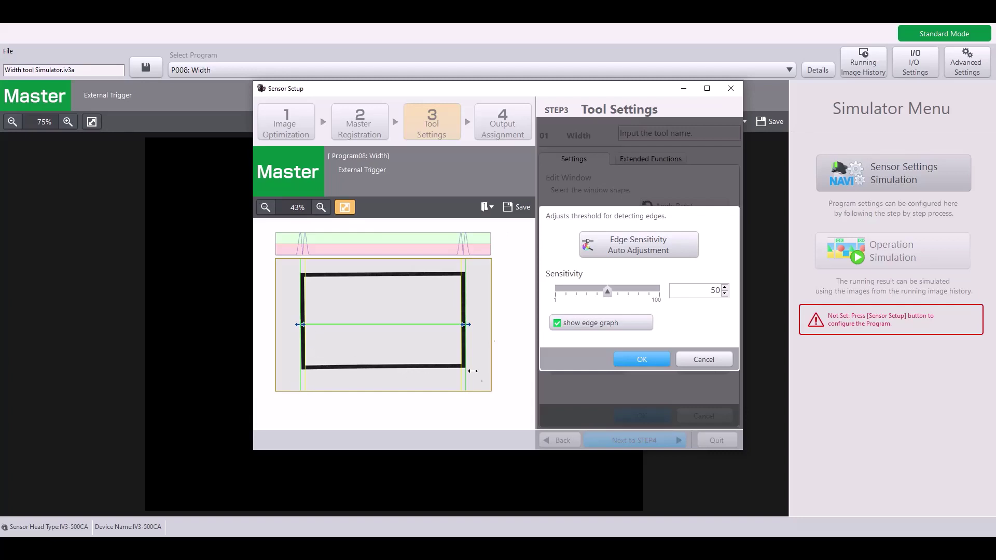
Fine-tune the window's left and right edges and drag the edge-graph threshold to sensitivity 59.
drag(464, 326, 460, 328)
drag(302, 329, 305, 337)
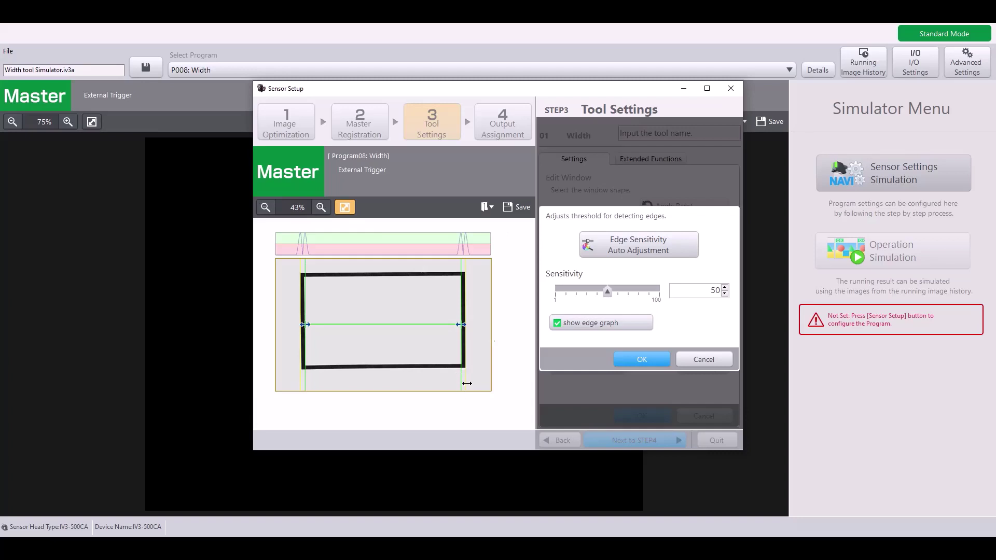
drag(466, 381, 461, 381)
drag(459, 381, 466, 379)
drag(302, 384, 301, 382)
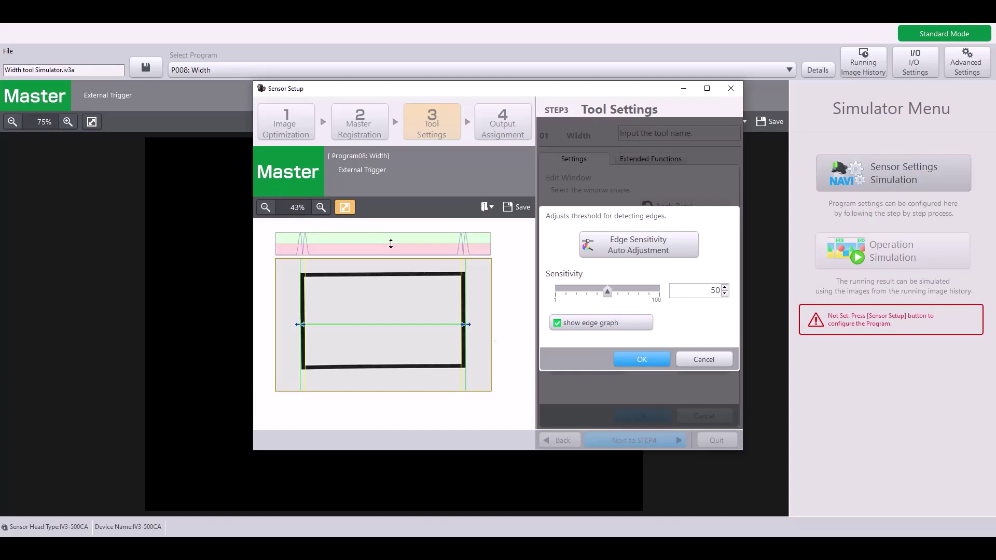
mouse_move(390, 244)
mouse_down()
mouse_move(391, 231)
mouse_move(391, 243)
mouse_up()
drag(402, 241, 403, 241)
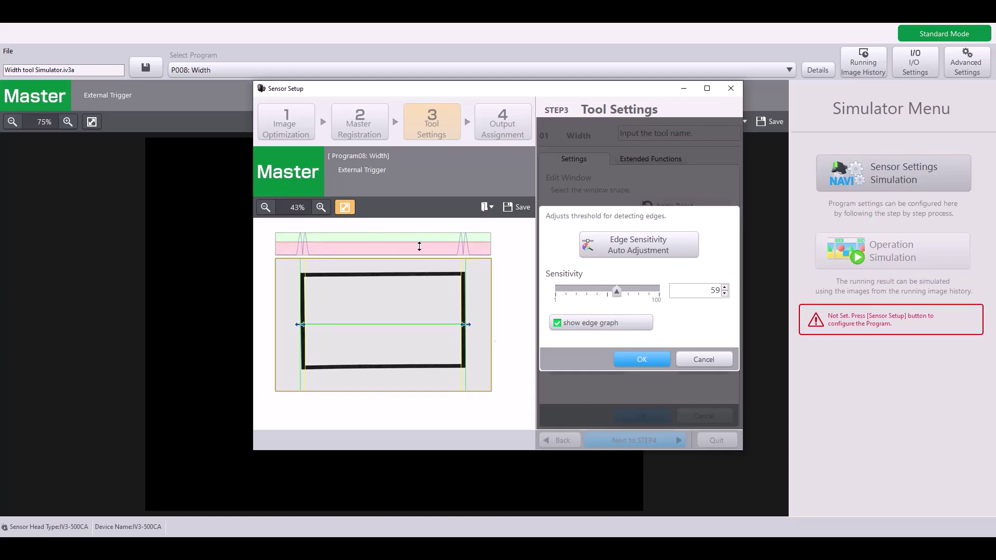
Apply the edge sensitivity of 59 and keep the match scale range at 0-200.
click(643, 358)
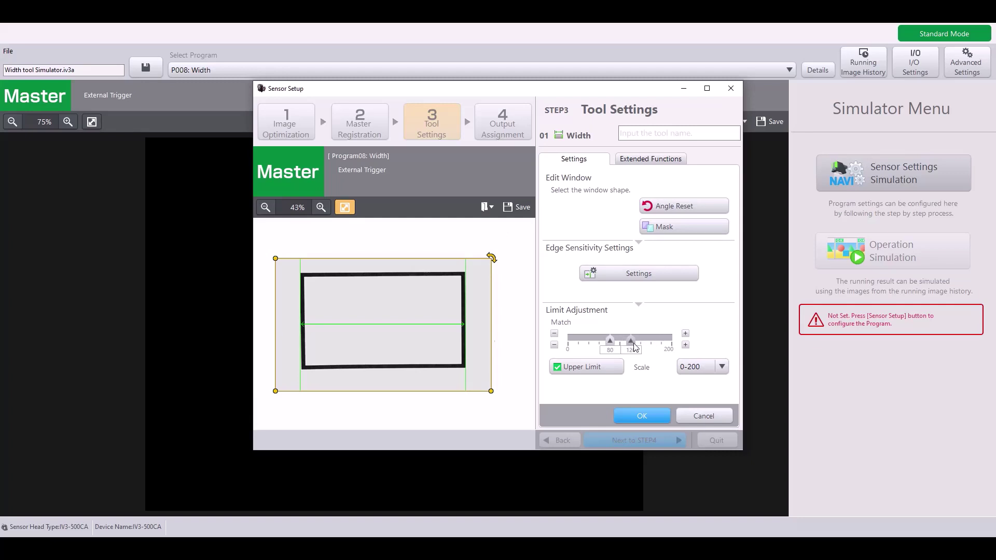
click(710, 366)
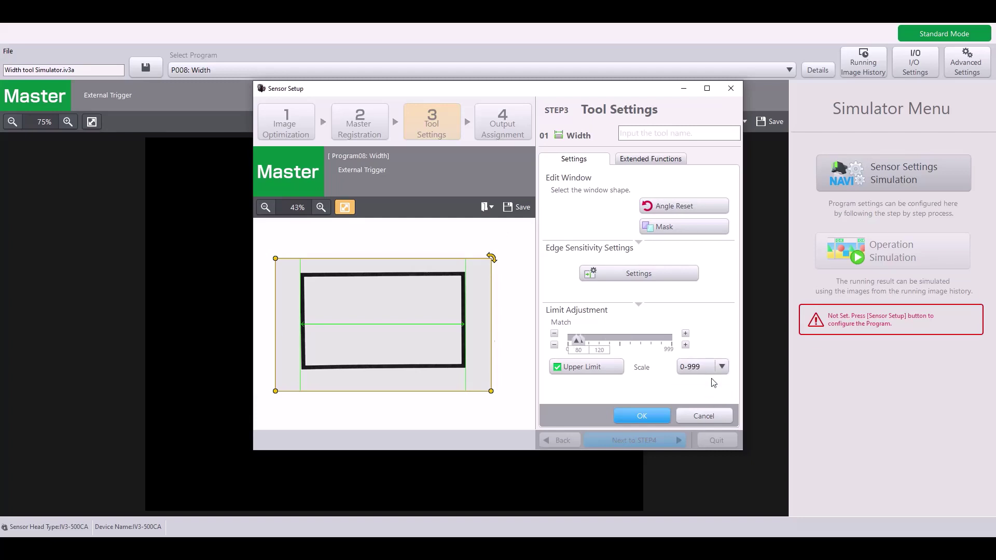
click(711, 372)
click(695, 386)
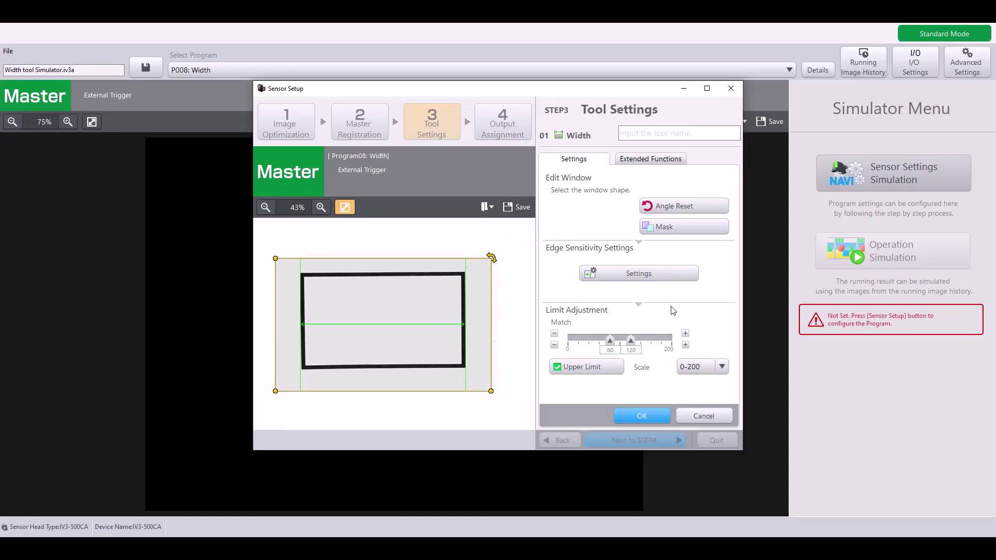
click(649, 162)
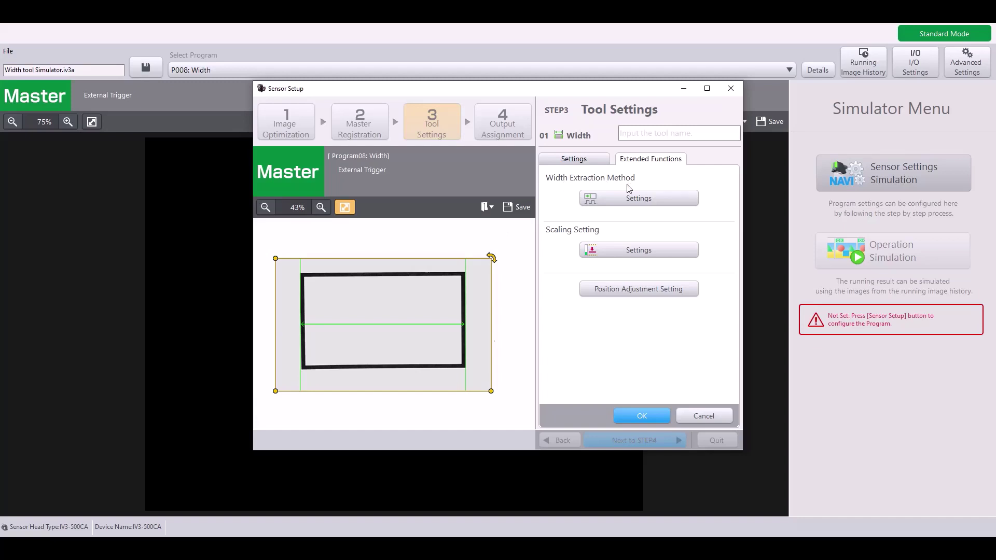
Open the Width Extraction Method settings from the Extended Functions tab.
click(637, 199)
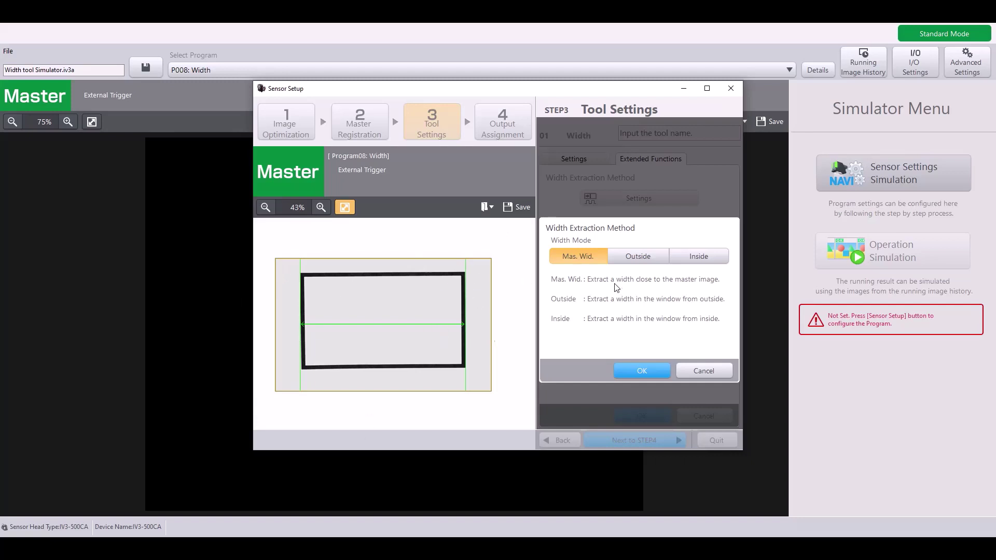
Preview the Outside and Inside width modes, then confirm Mas. Wid. as the width mode.
click(636, 259)
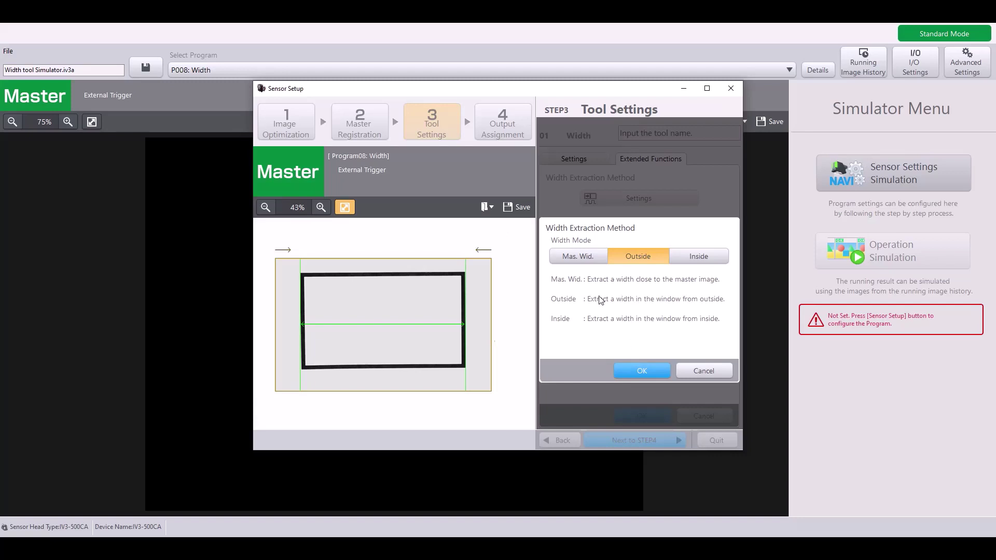
click(589, 257)
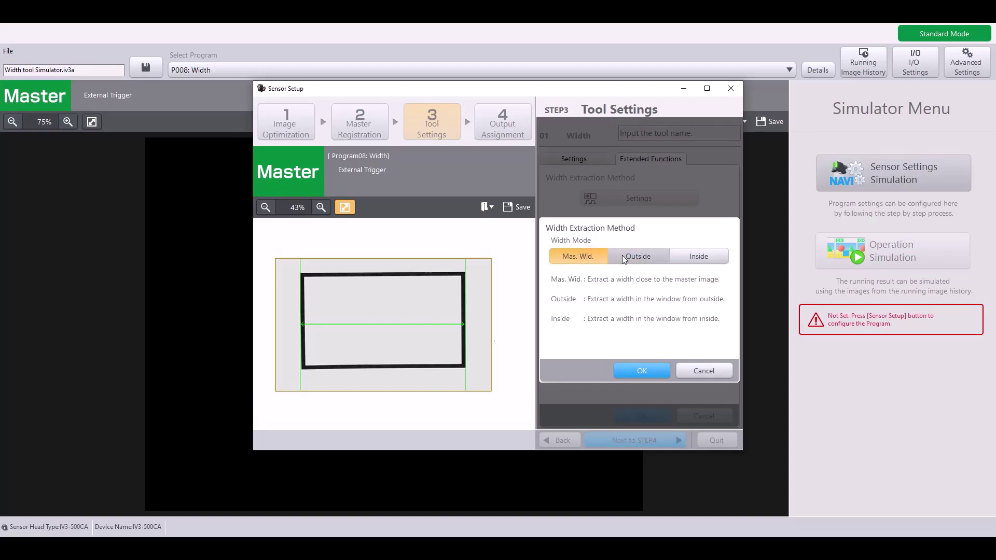
click(624, 257)
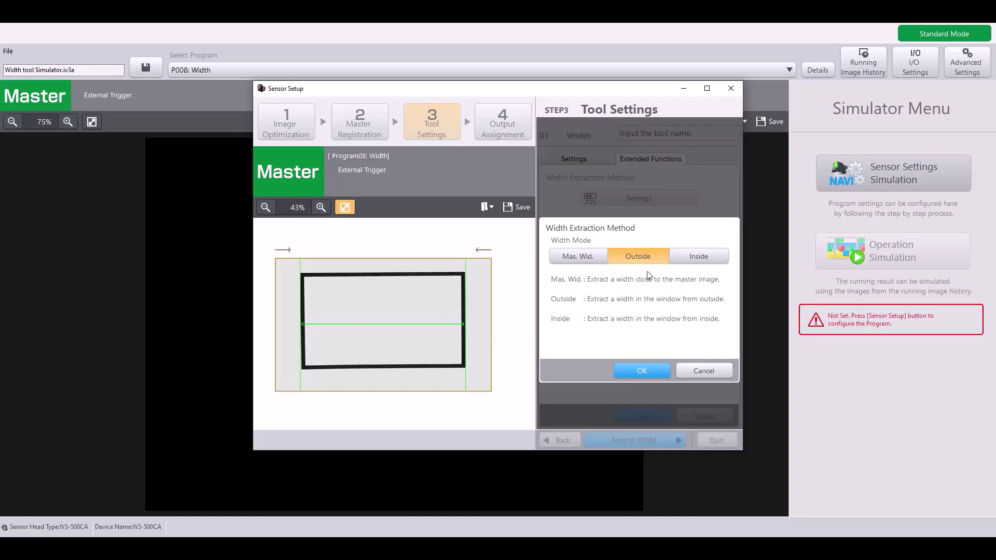
click(683, 256)
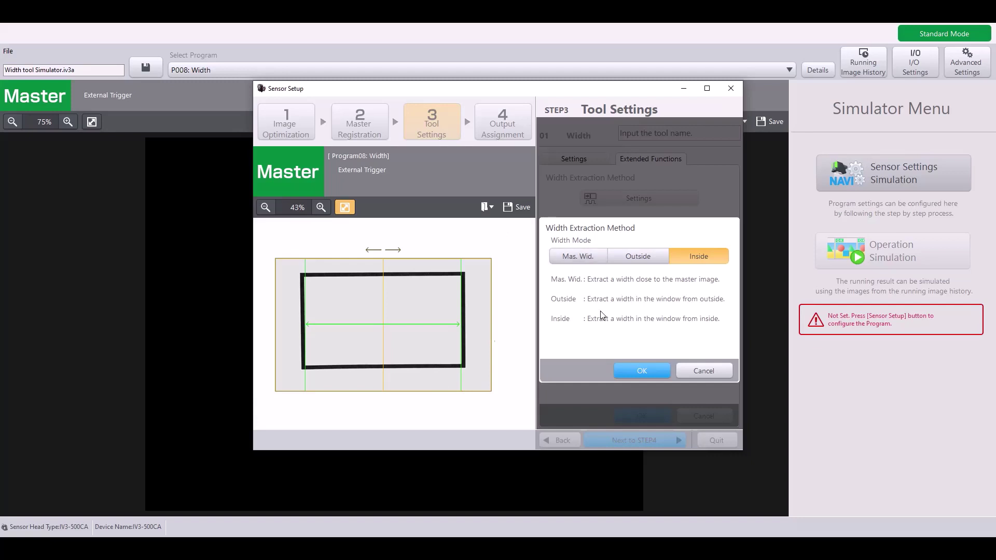
click(589, 256)
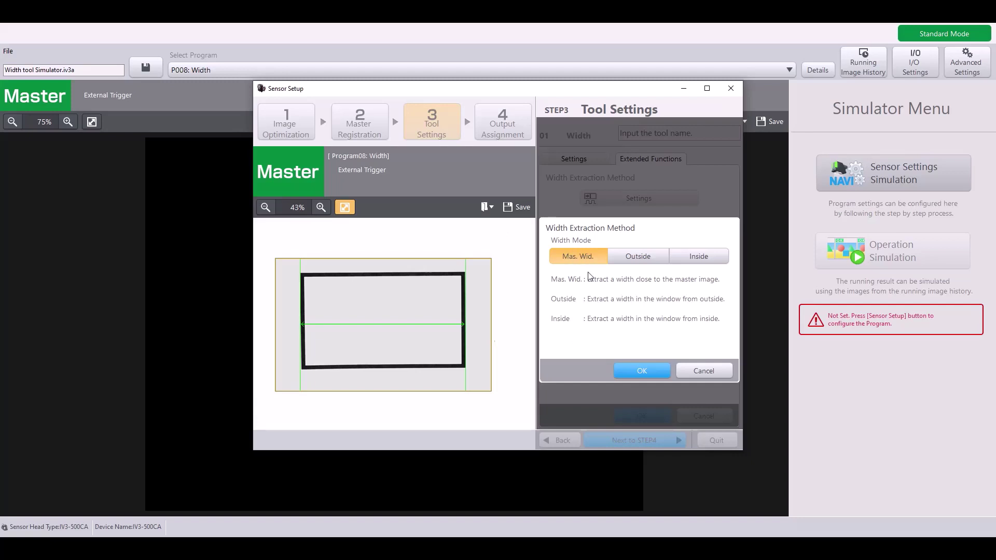
click(645, 363)
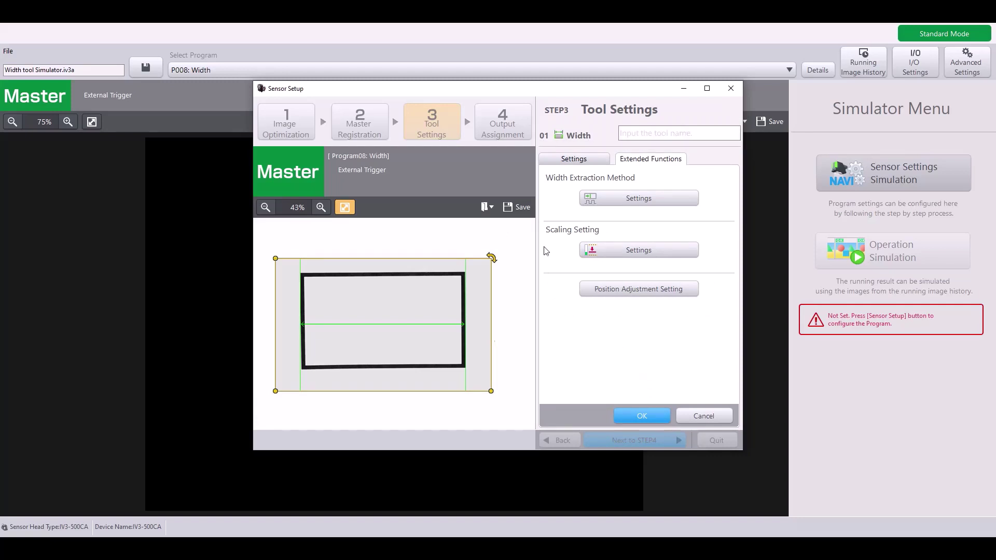
Enable scaling for the Width tool with a display value of 100.00 and confirm it.
click(646, 248)
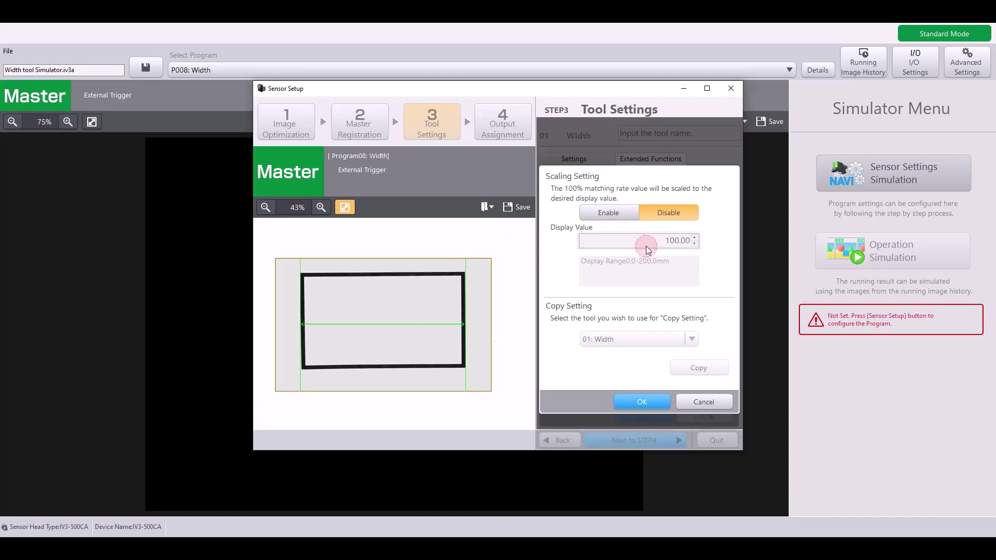
click(620, 210)
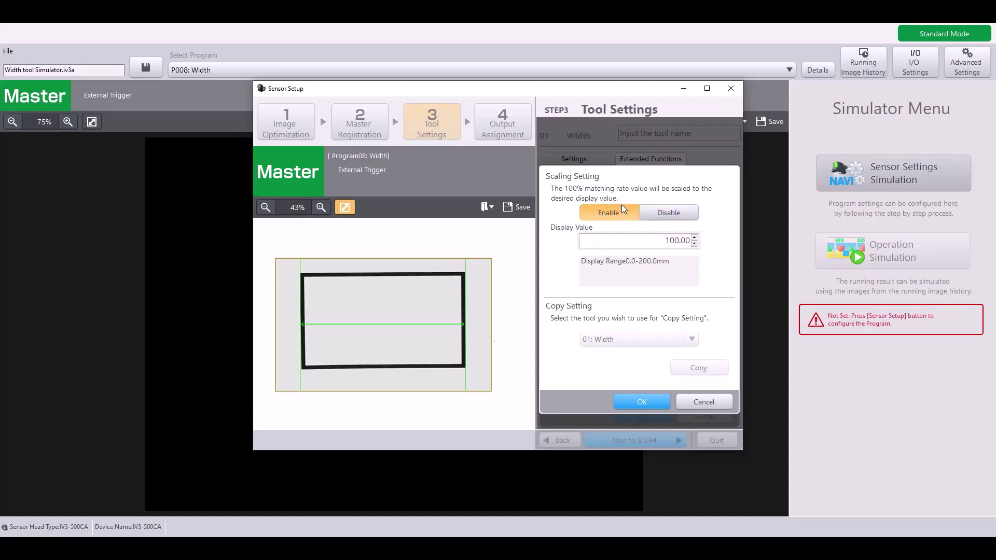
double_click(661, 241)
click(624, 240)
drag(674, 240, 709, 244)
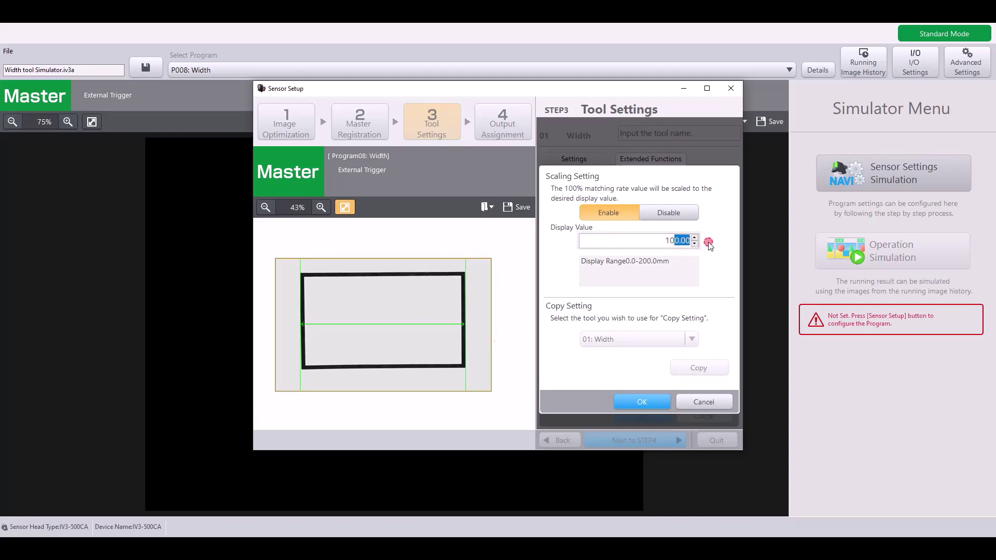
click(668, 236)
click(657, 400)
click(553, 295)
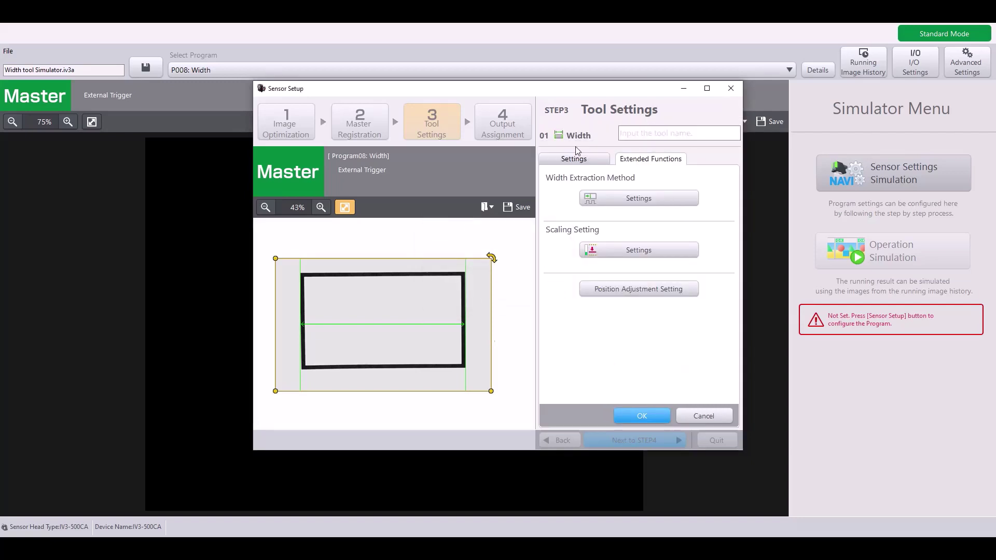
Recheck that scaling is still enabled with a display value of 100.00.
click(570, 159)
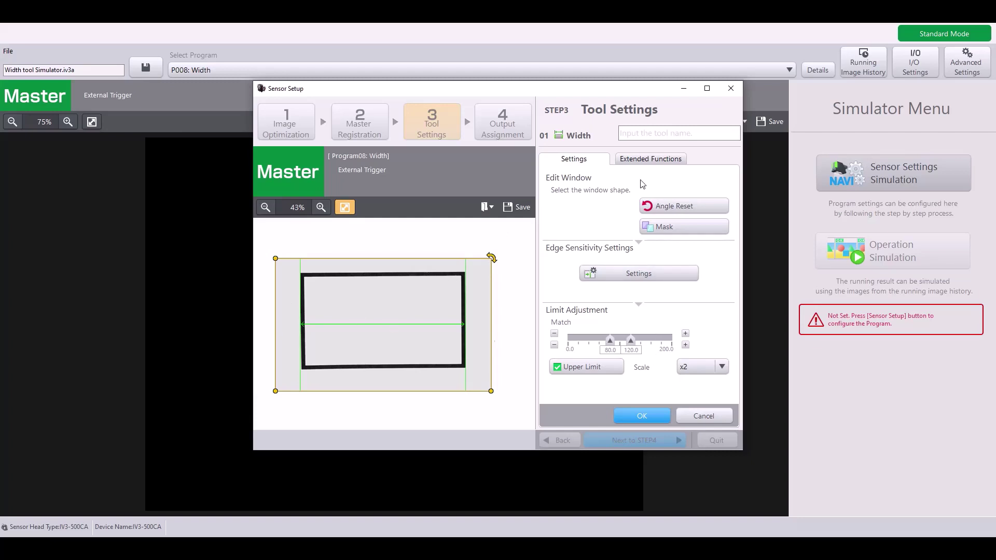
click(657, 159)
click(660, 254)
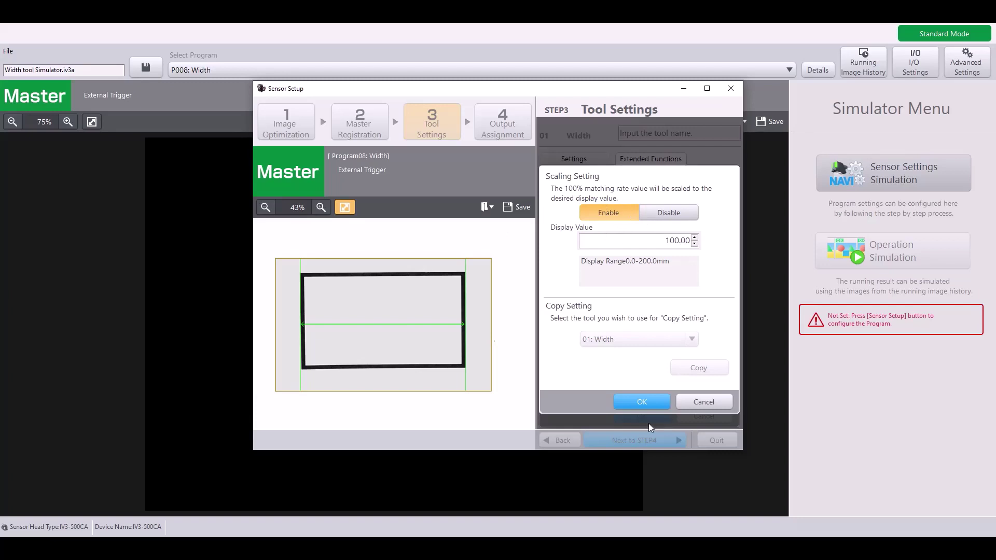
click(658, 400)
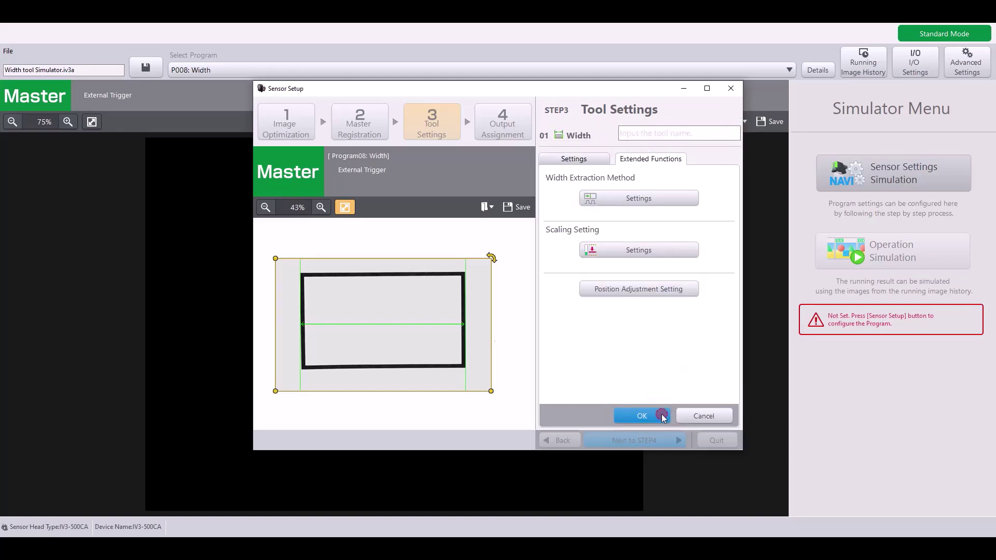
Finish the Width tool, pass STEP4, complete the setup and save the program changes.
click(661, 414)
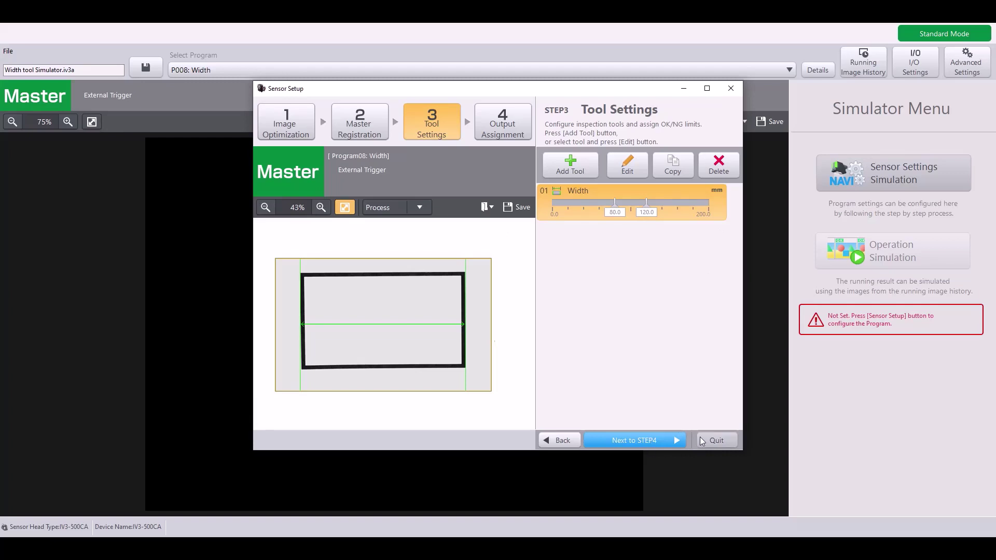
click(673, 442)
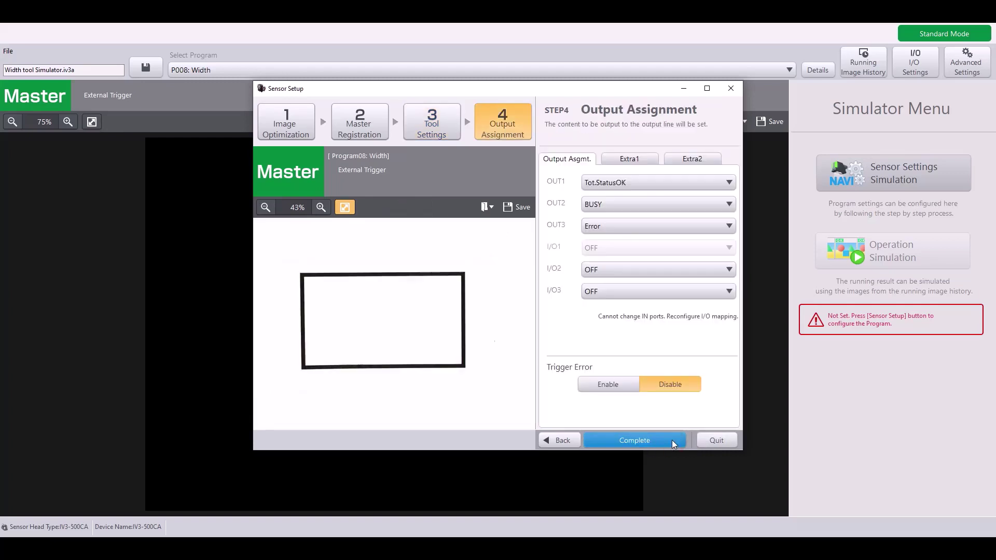
click(623, 439)
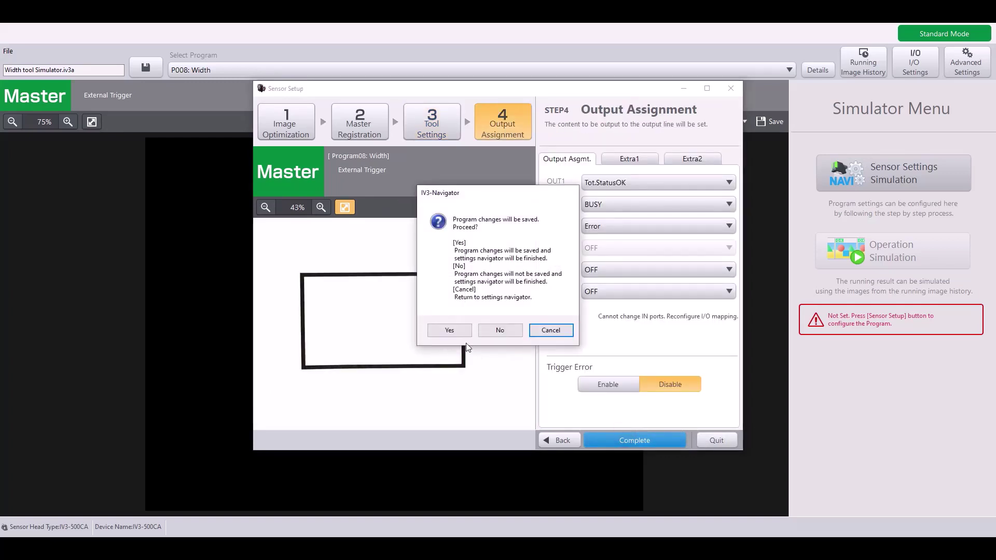
click(461, 329)
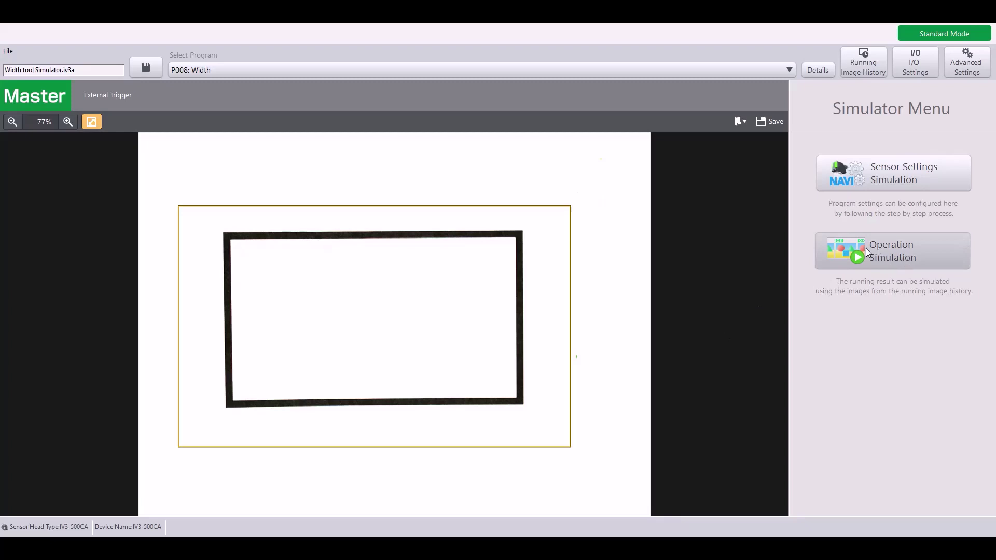
Start Operation Simulation and run the check on image 000011, judged OK at 99.8 mm.
click(915, 254)
click(639, 301)
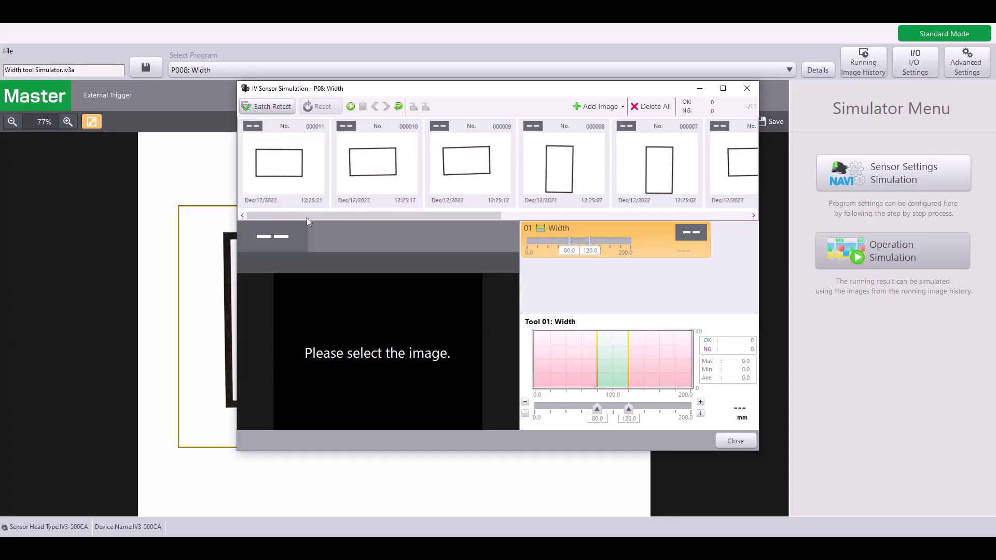
mouse_move(307, 217)
mouse_down()
mouse_move(596, 193)
mouse_move(394, 194)
mouse_move(294, 208)
mouse_up()
click(310, 177)
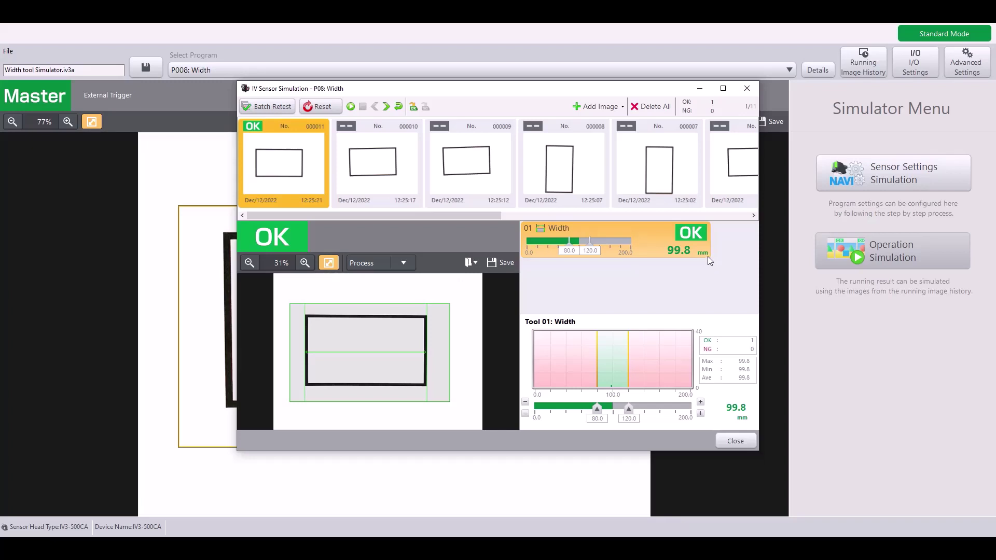
Step through saved images 000010 down to 000001, reviewing each OK or NG judgment.
click(353, 180)
key(Right)
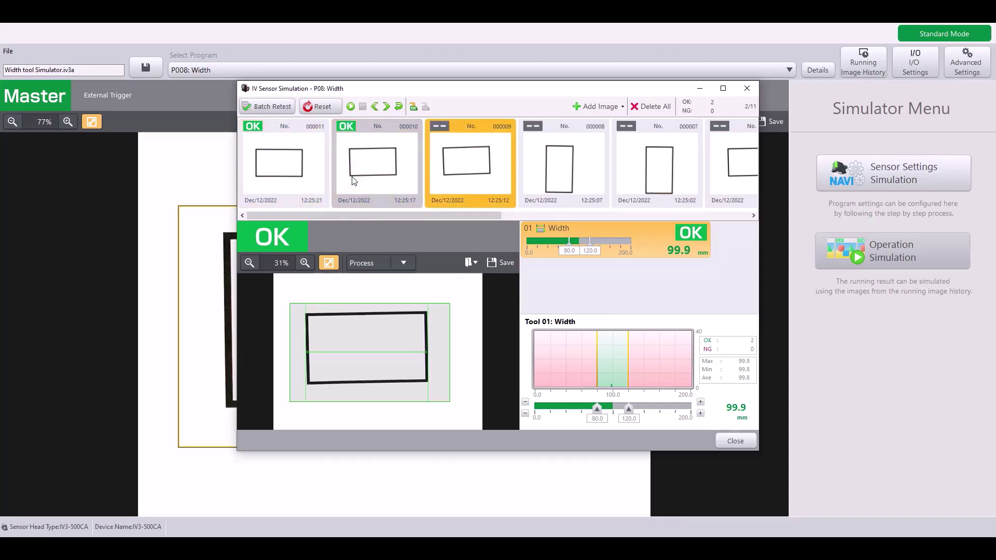
key(Right)
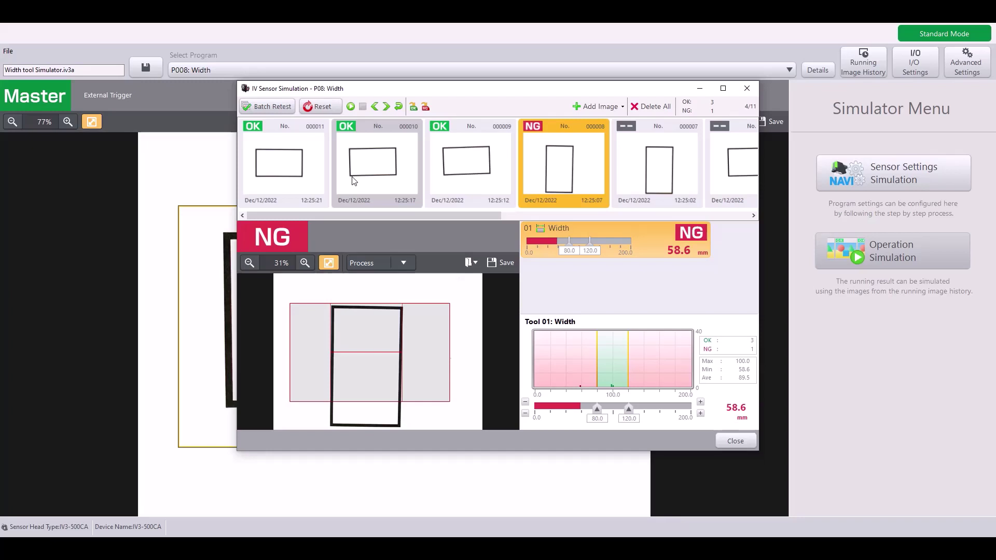
key(Right)
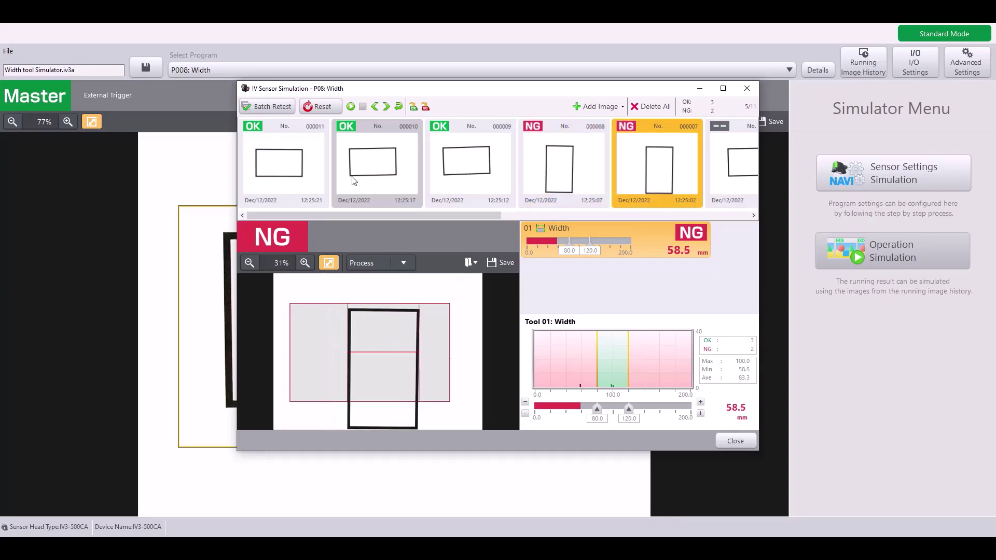
key(Right)
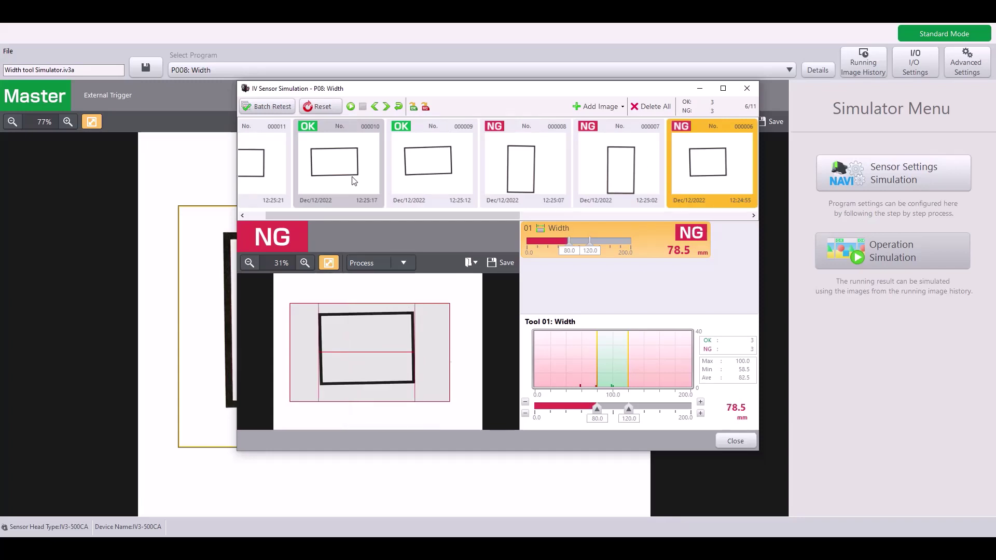
key(Right)
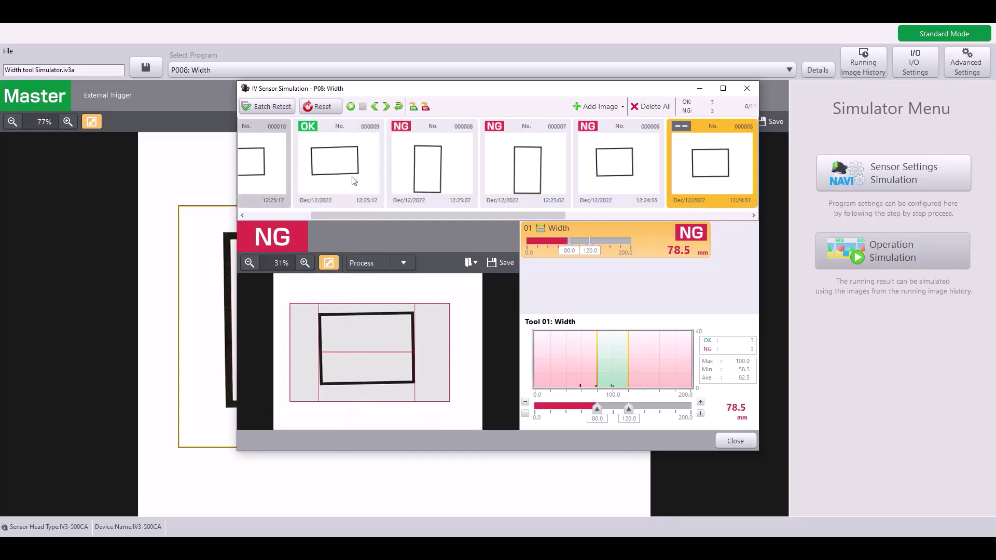
key(Right)
key(Right)
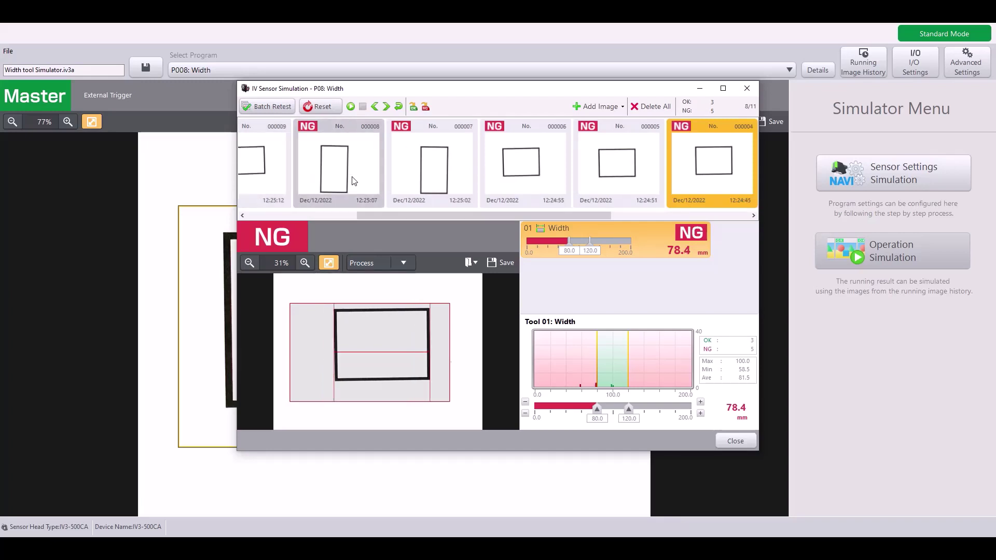
key(Right)
key(Right)
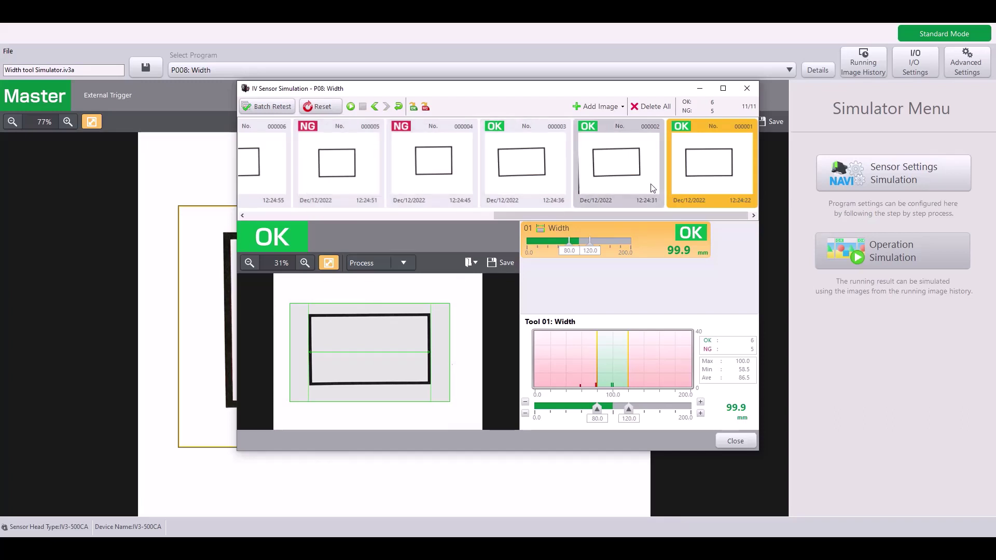
key(Left)
key(Left)
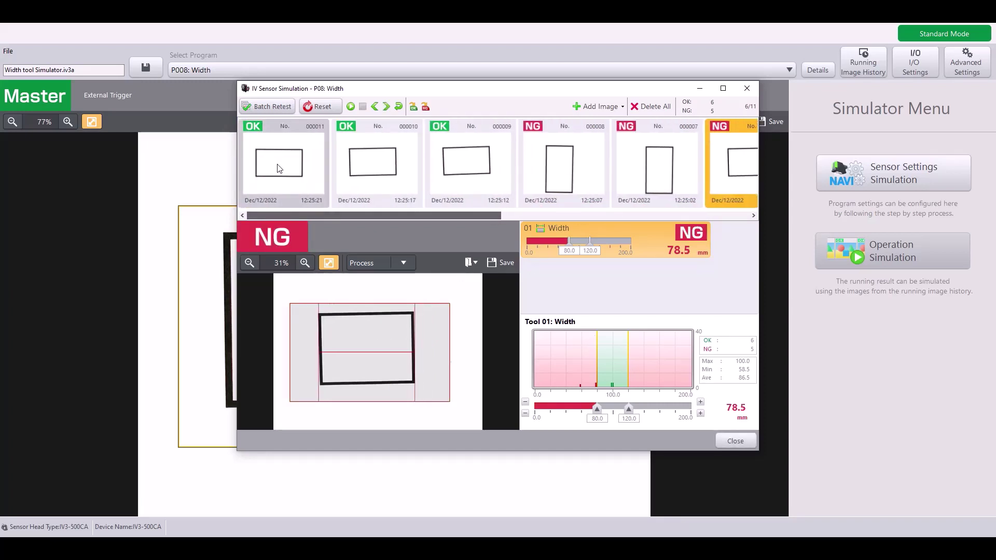
Recheck images 000011, 000010 and 000009, then close the simulation.
click(312, 196)
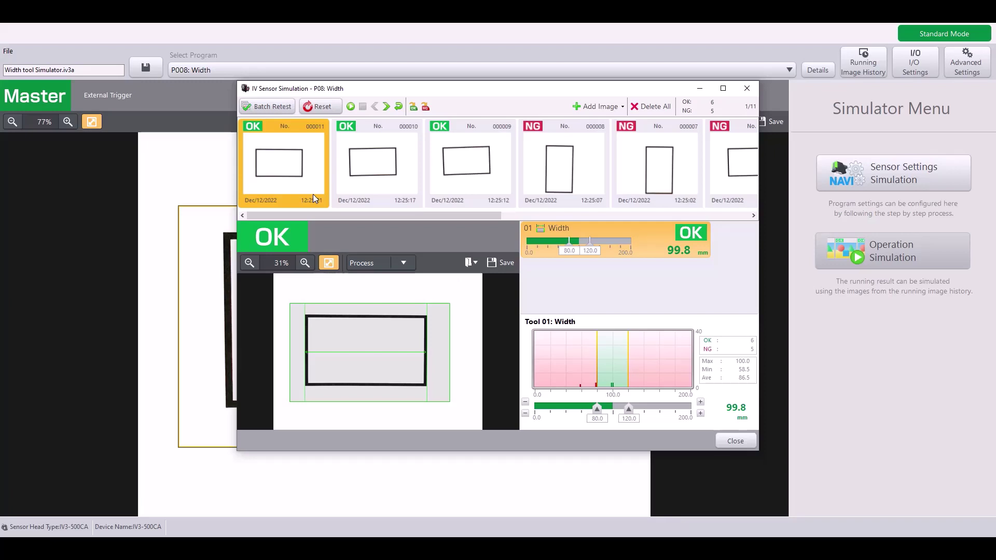
click(363, 192)
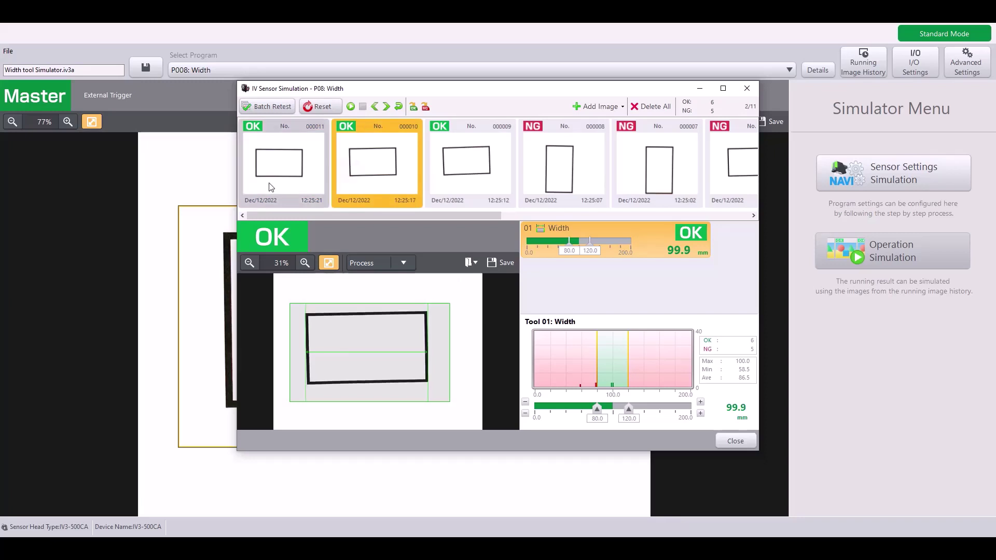
click(290, 192)
click(473, 165)
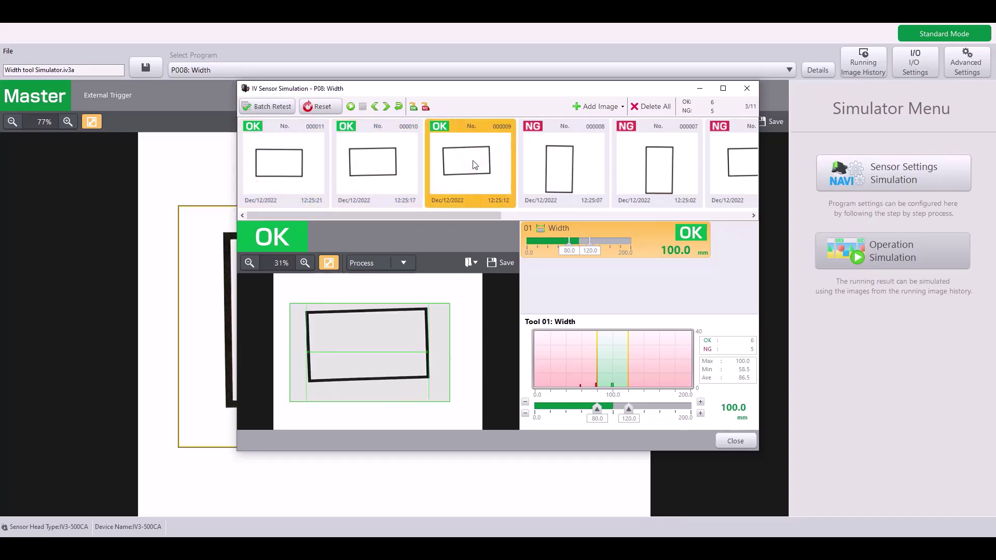
click(739, 443)
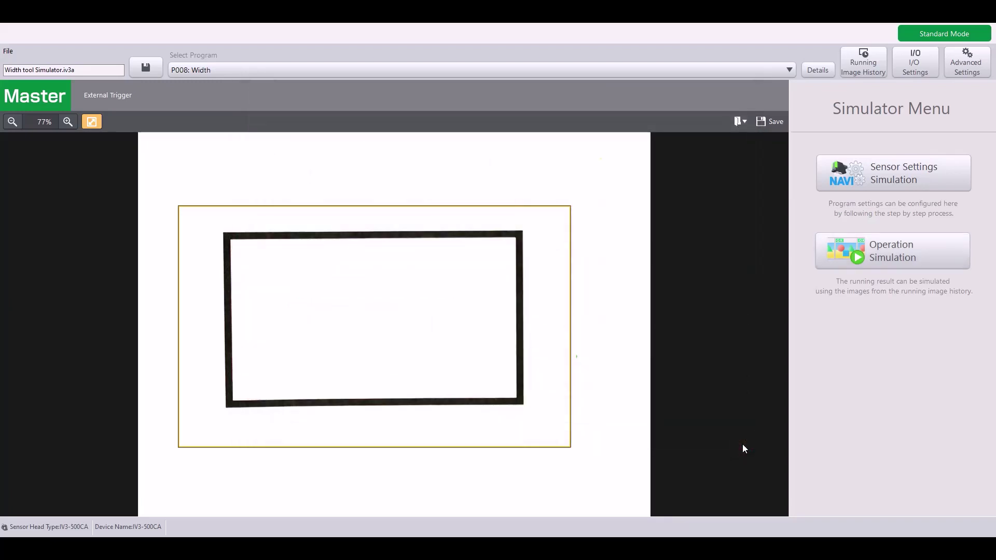